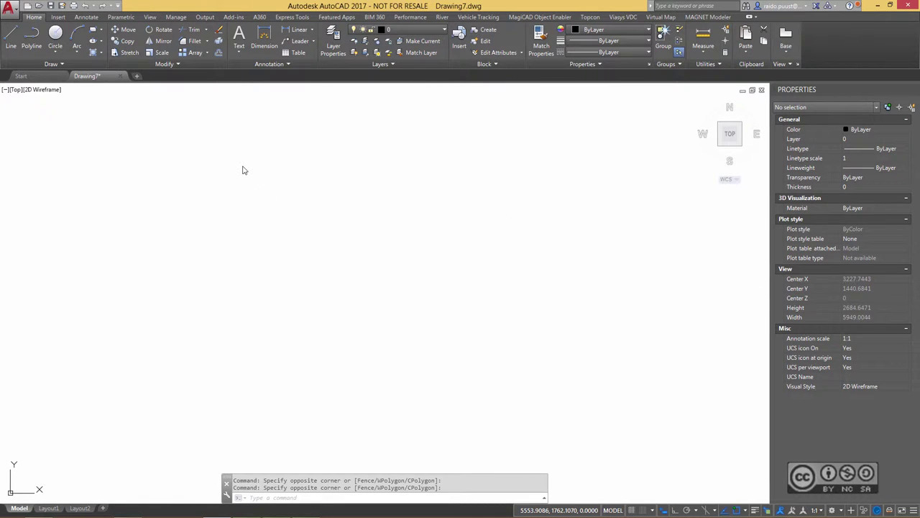
Step: Switch to Adobe Acrobat Reader to examine the text areas and their fonts in AutoCADPDF_printer.pdf, and close the file
click(57, 17)
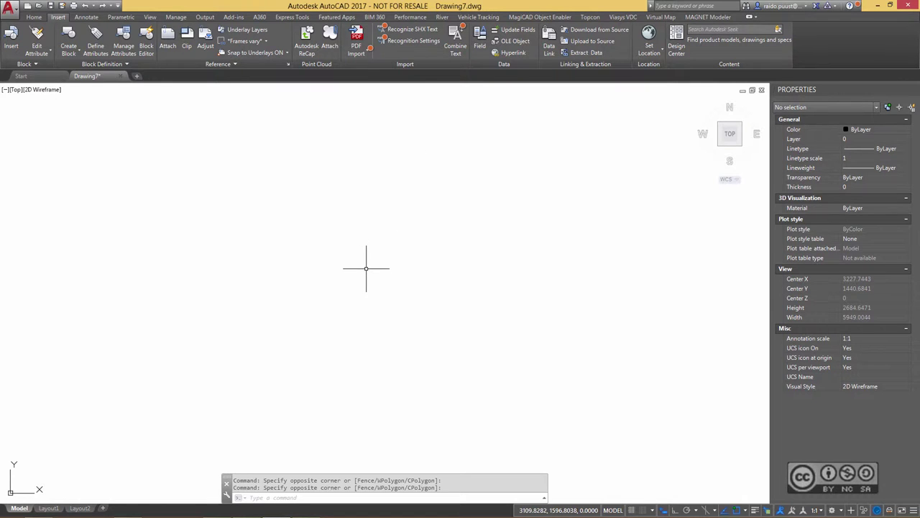
click(350, 513)
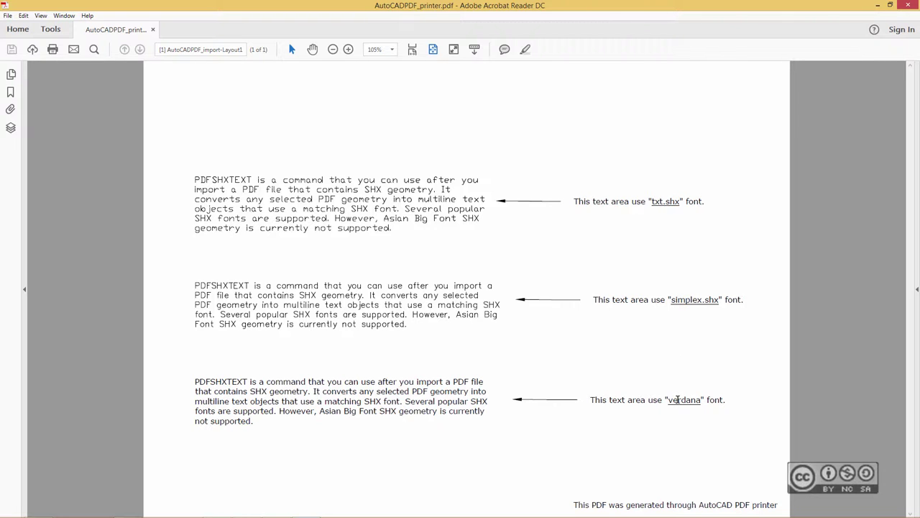
click(909, 6)
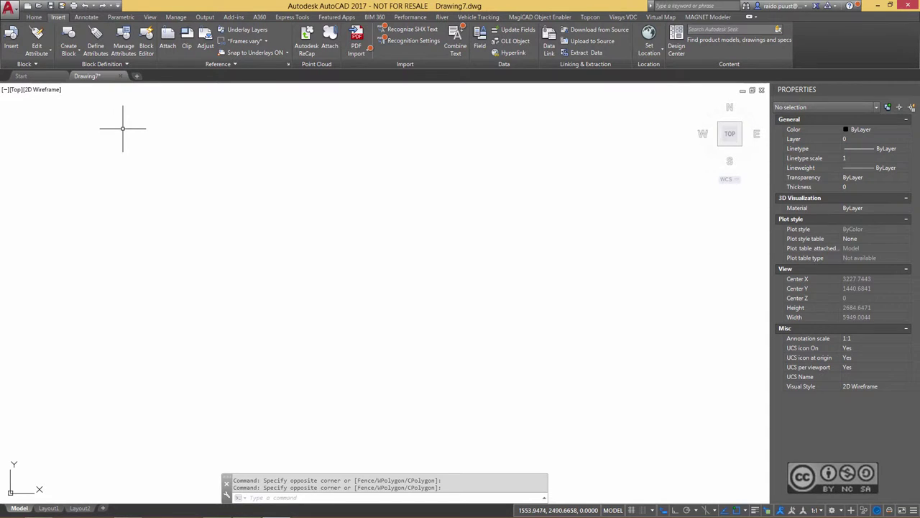
Step: Check the font settings of the Annotative text style and close the text style settings without changes
click(85, 17)
click(140, 64)
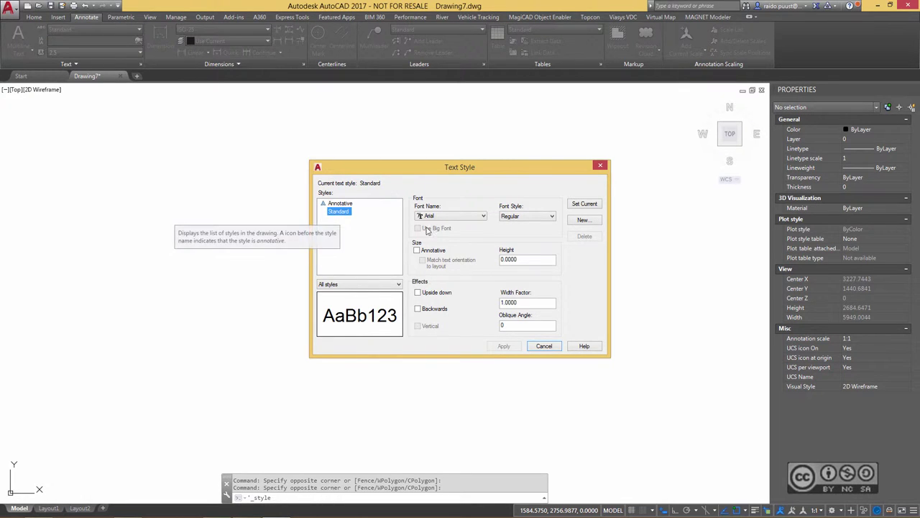
click(349, 204)
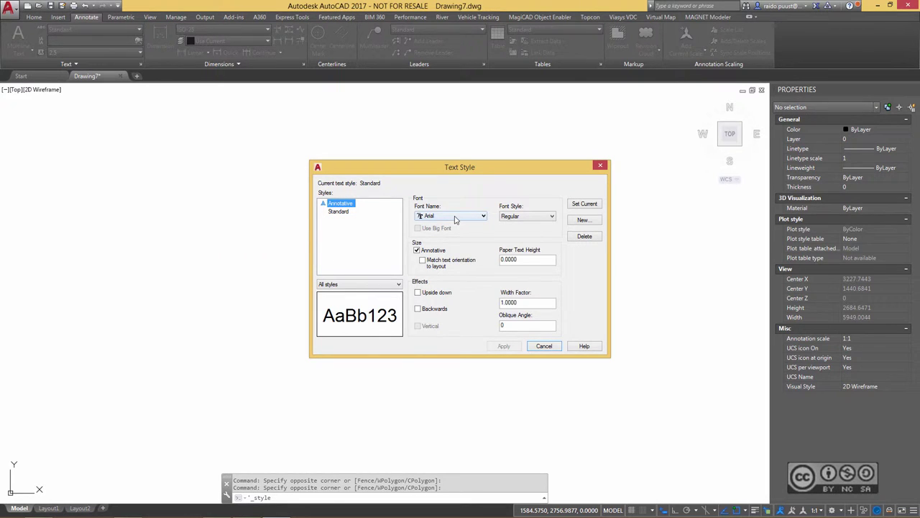
click(544, 346)
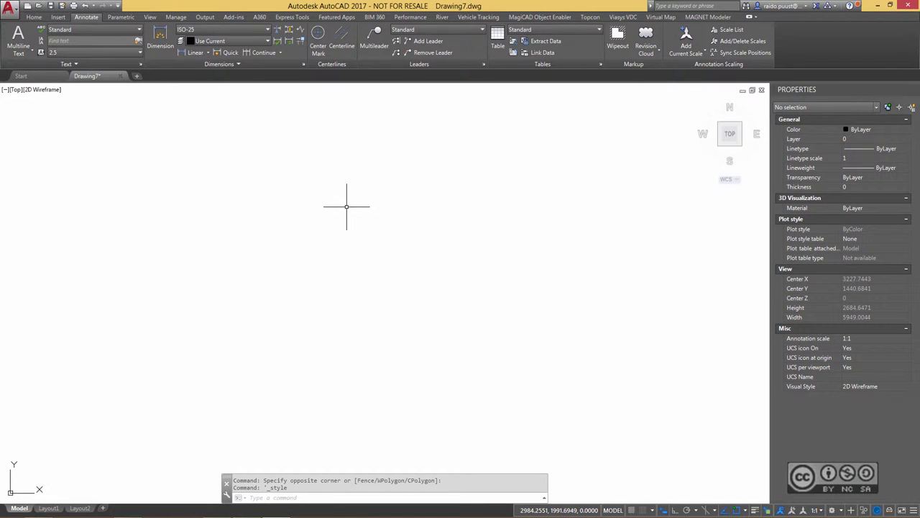
Step: Import AutoCADPDF_printer.pdf into the drawing with vector geometry, solid fills and TrueType text included
click(60, 19)
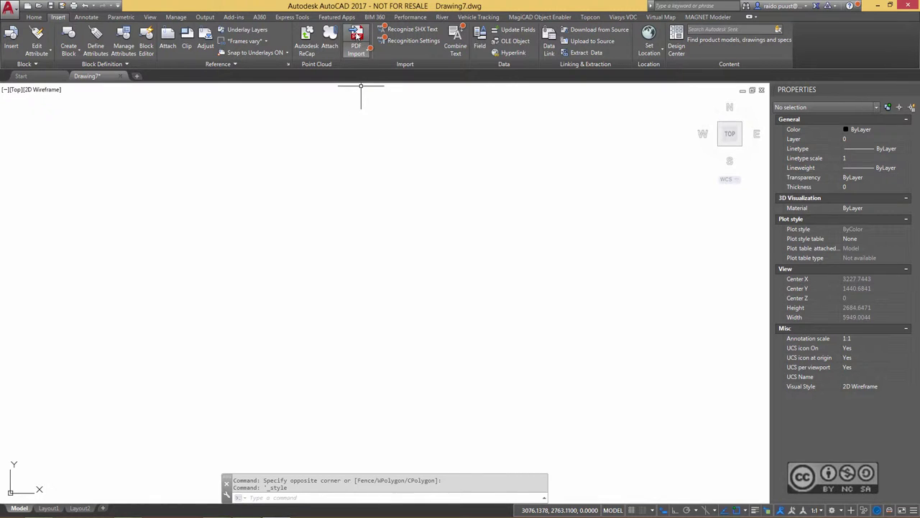
click(357, 35)
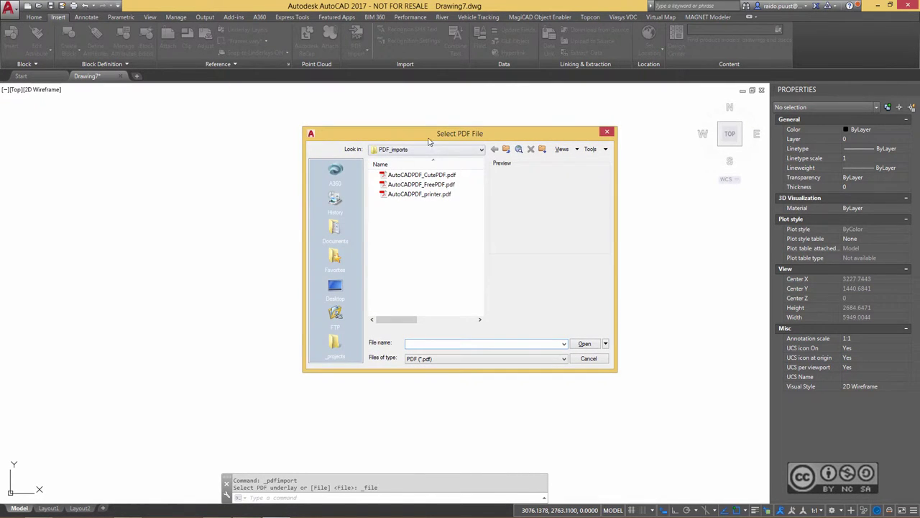
click(434, 198)
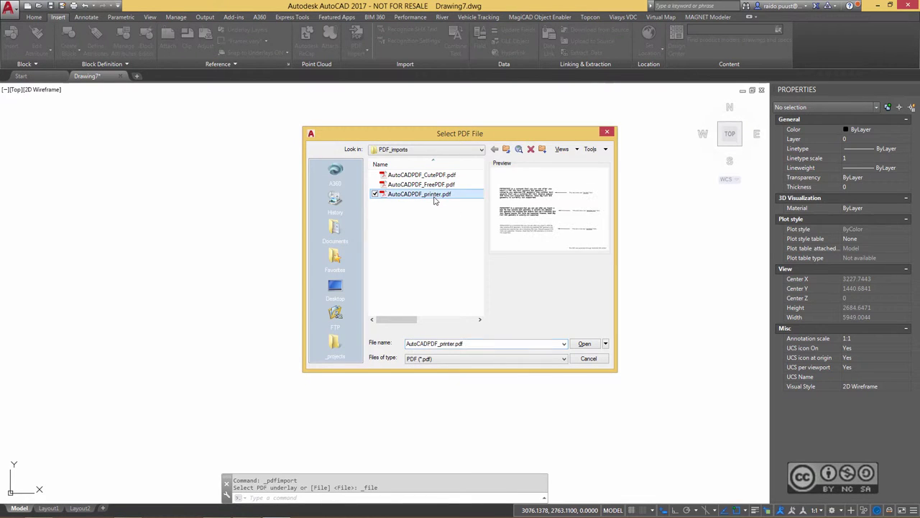
click(585, 344)
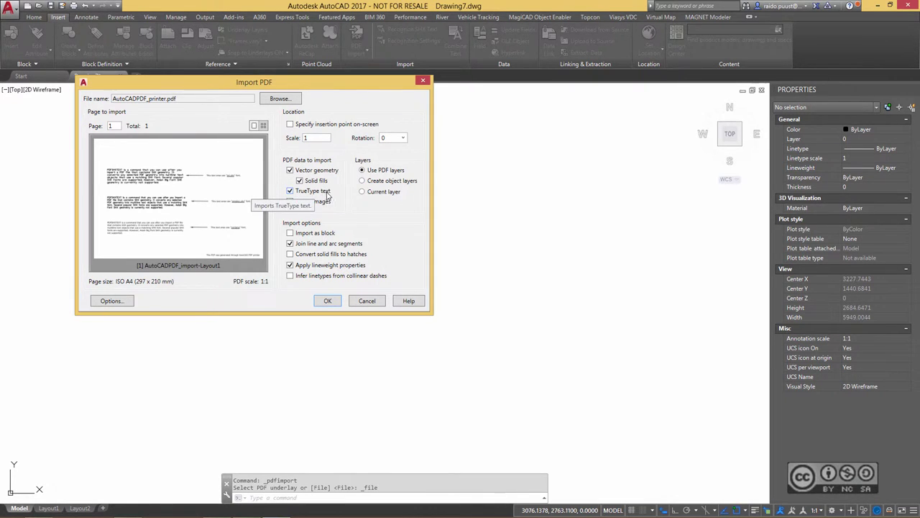
click(289, 190)
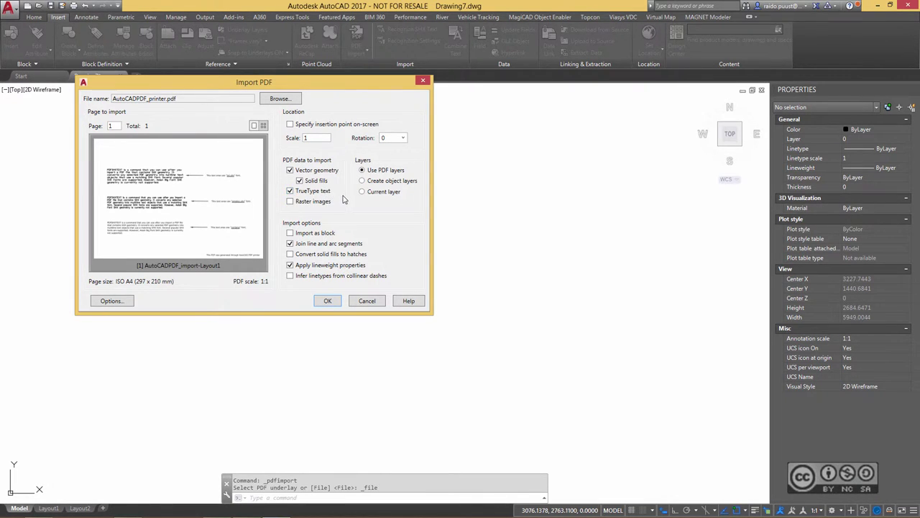
click(329, 300)
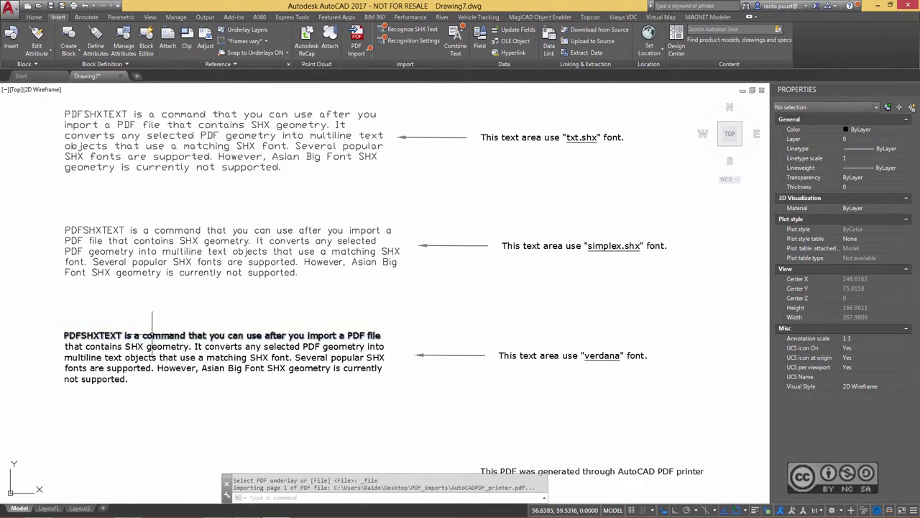
Step: Select the individual lines of the imported Verdana paragraph to inspect their text properties, and clear the selection
click(154, 349)
click(154, 346)
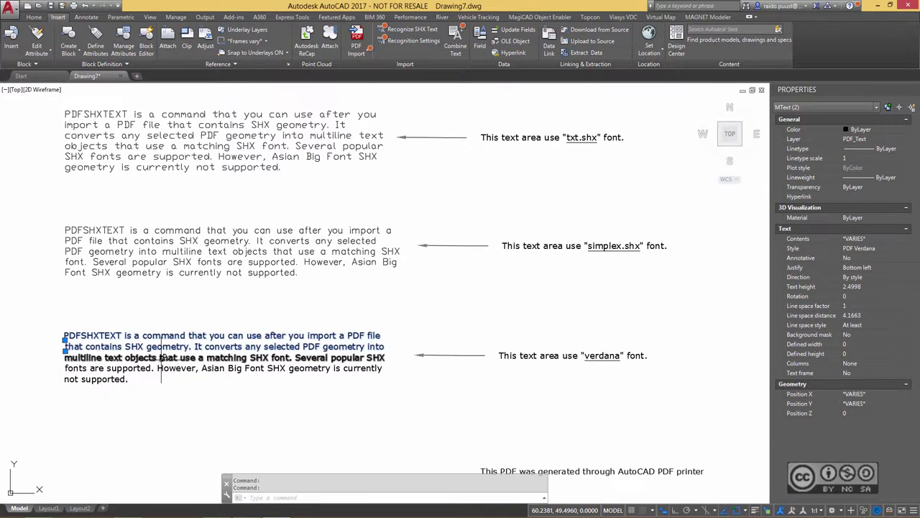
click(161, 358)
click(167, 367)
click(105, 379)
key(Escape)
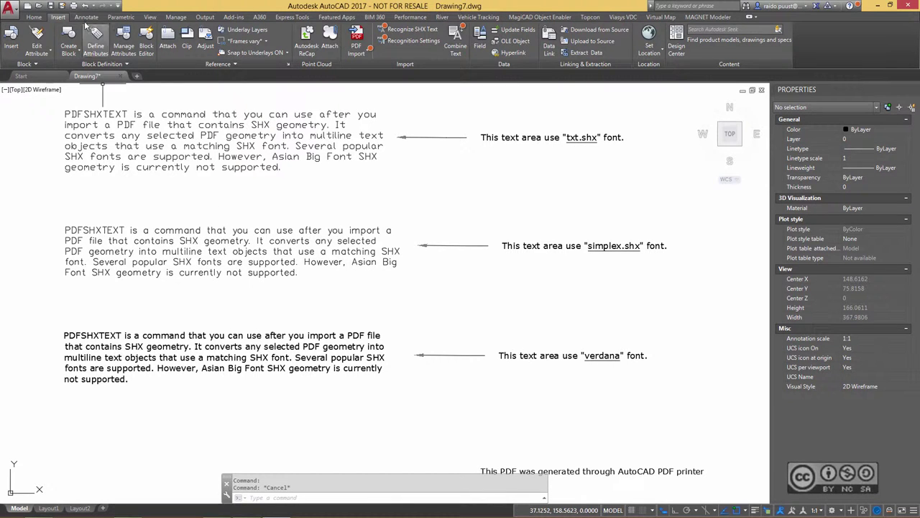
Step: Check the font settings of the PDF Verdana text style and close the text style settings without changes
scroll(100, 47, down, 1)
click(140, 64)
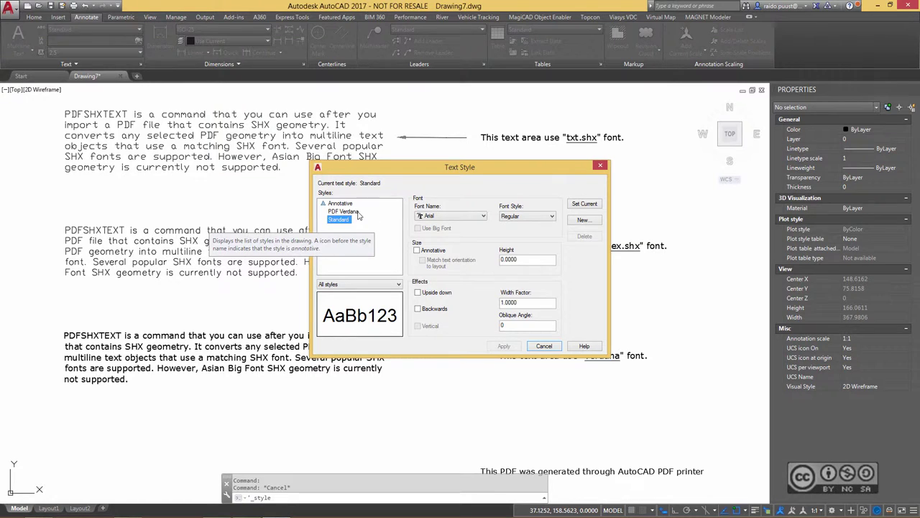
click(358, 212)
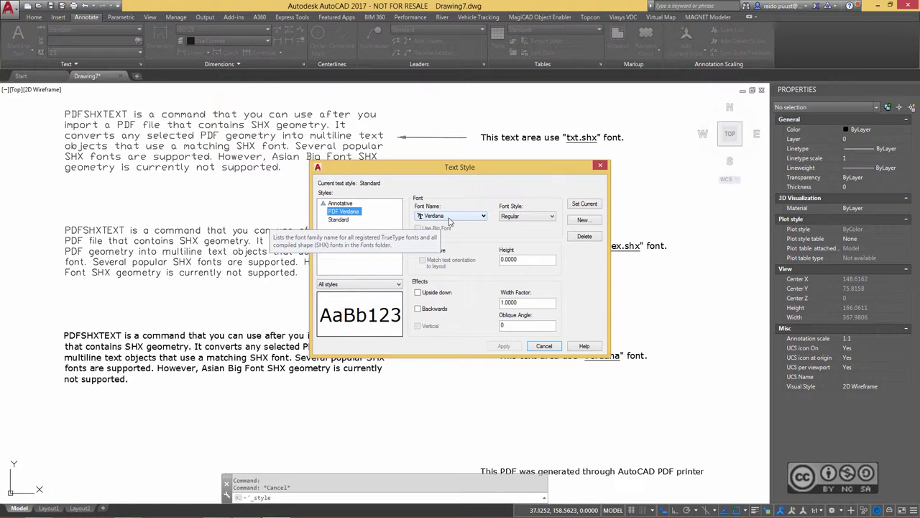
click(544, 345)
Step: Combine all lines of the Verdana paragraph into a single multiline text object
click(221, 335)
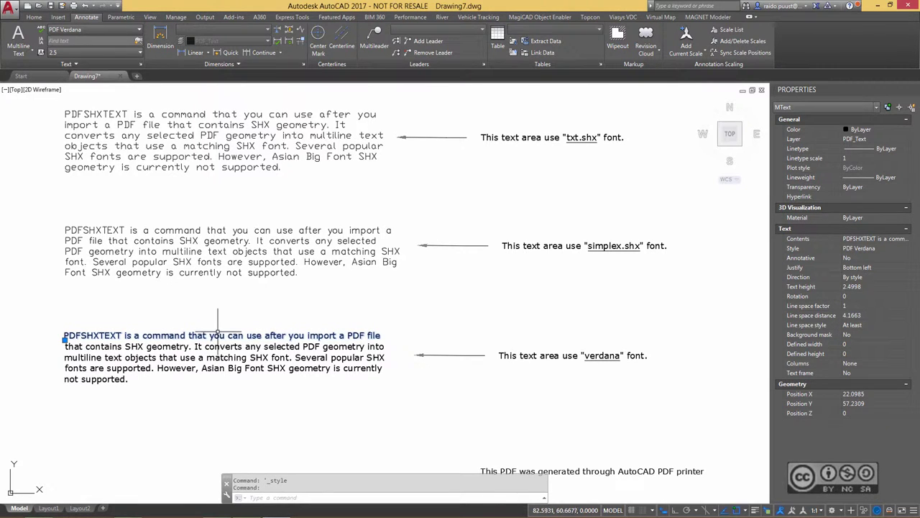
click(208, 346)
click(205, 359)
click(58, 17)
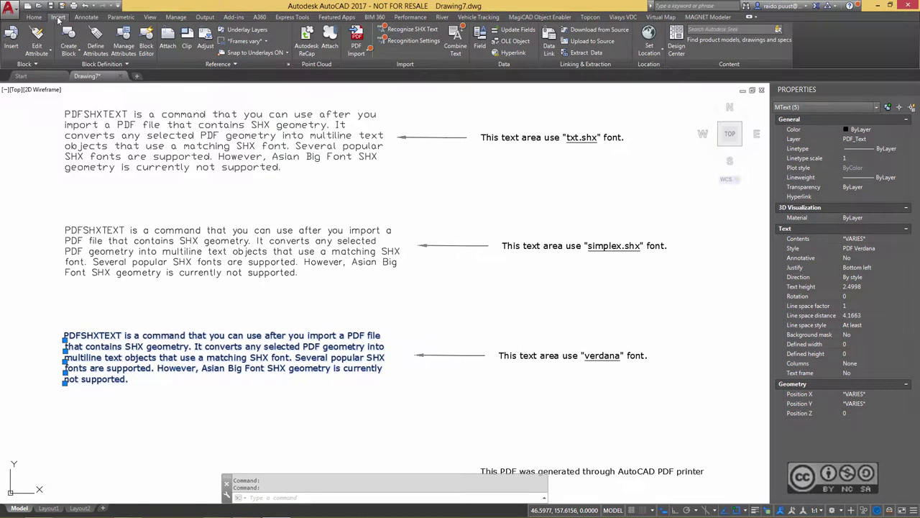
click(456, 44)
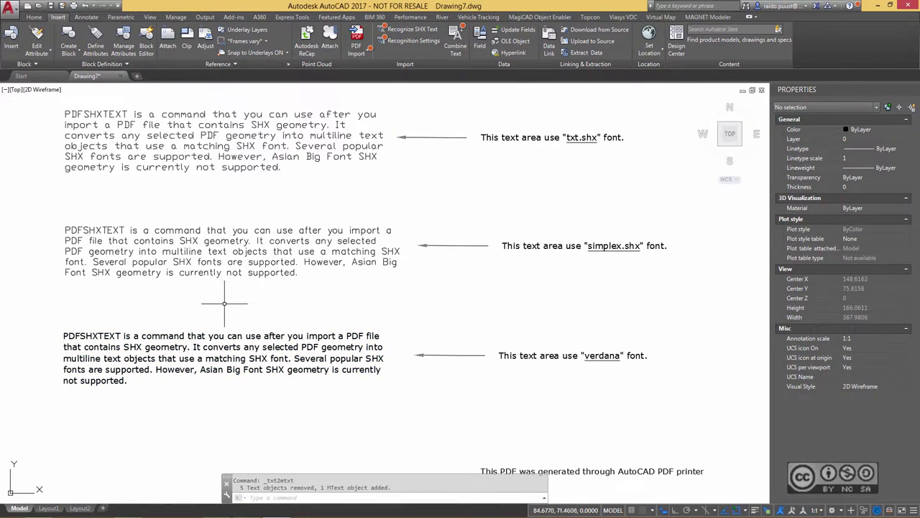
Step: Open the combined Verdana paragraph in the text editor to examine it, and leave it unchanged
click(217, 335)
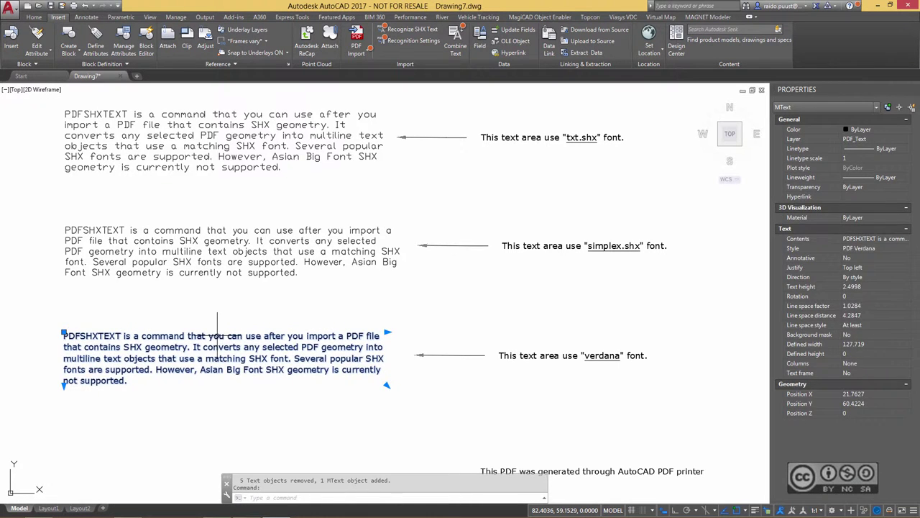
double_click(236, 343)
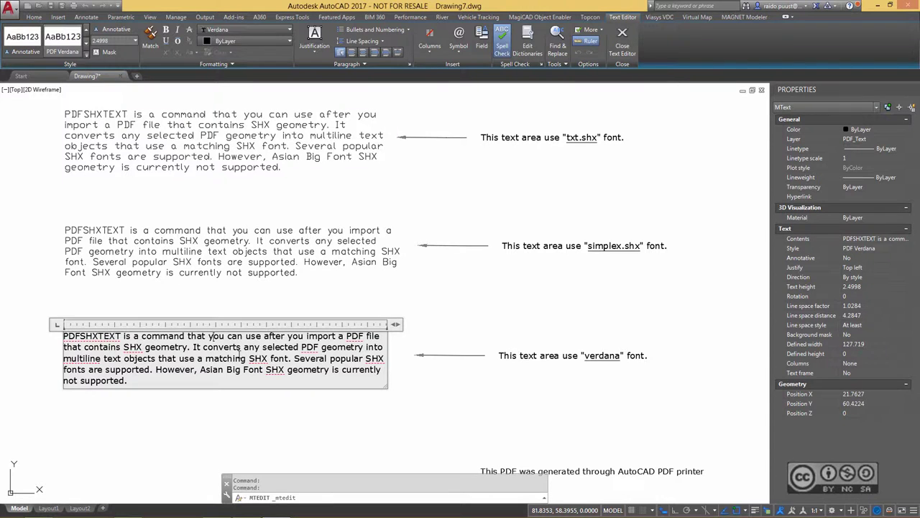
click(290, 300)
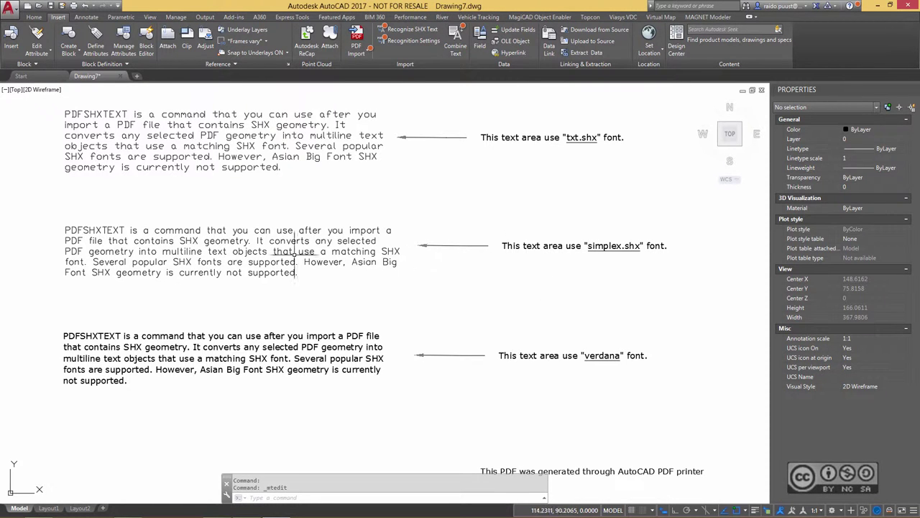
Step: Select characters of the simplex.shx paragraph to inspect their object type, and clear the selection
click(267, 230)
click(248, 233)
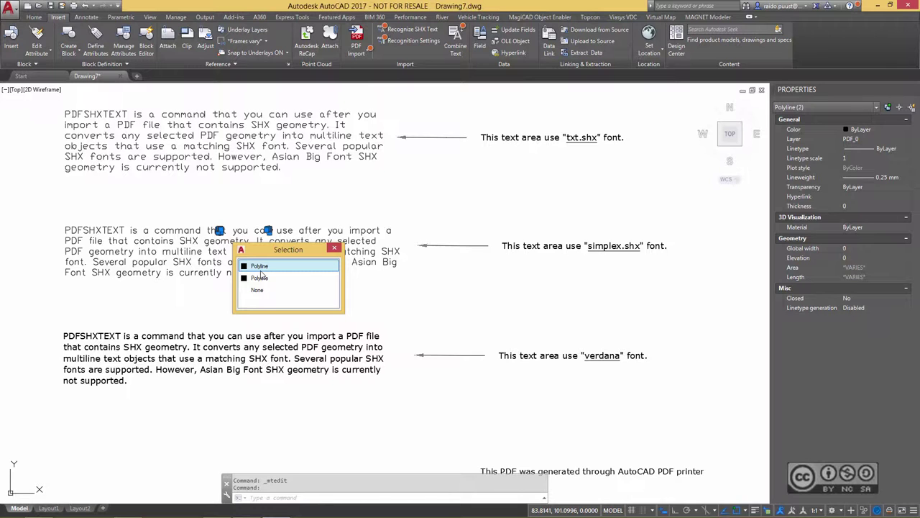
key(Escape)
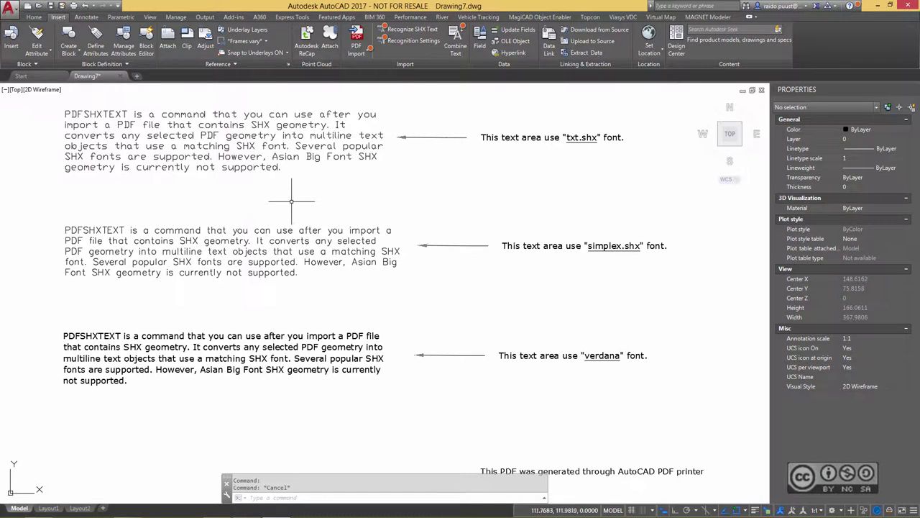
Step: Set the PDF text recognition to compare only the txt SHX font, disabling simplex
click(430, 40)
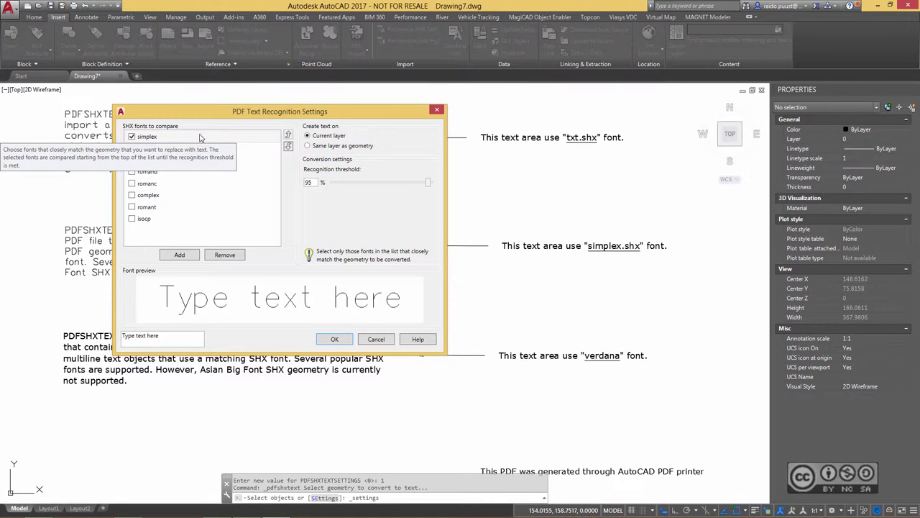
click(132, 136)
click(132, 160)
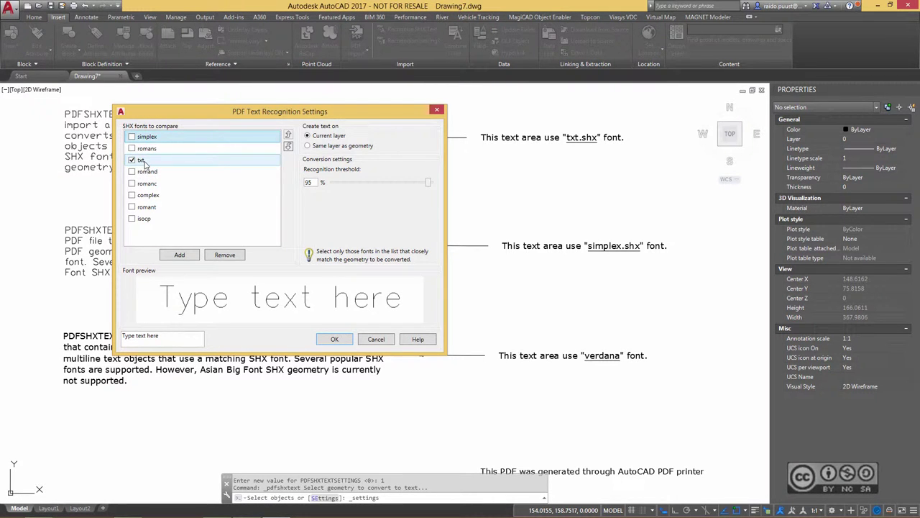
click(336, 341)
Step: Convert the geometry of the whole txt.shx paragraph to text with SHX recognition and dismiss the conversion report
click(52, 103)
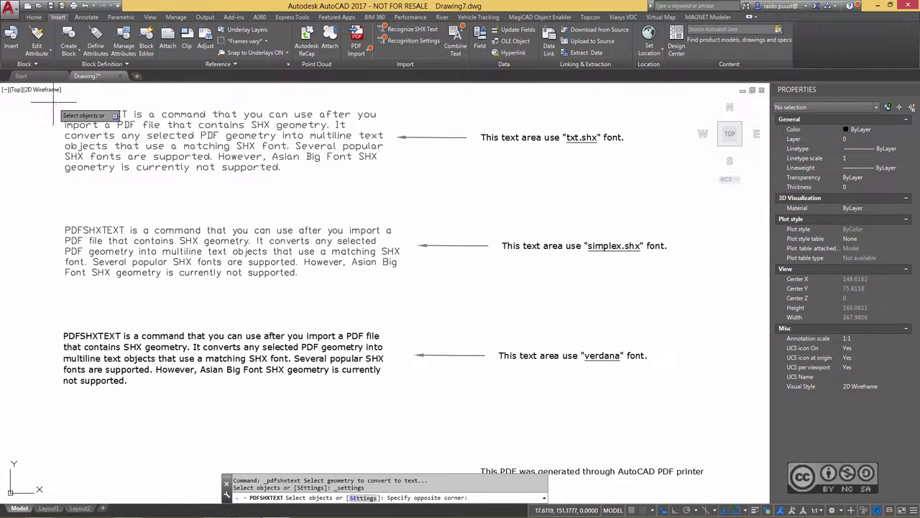
click(396, 177)
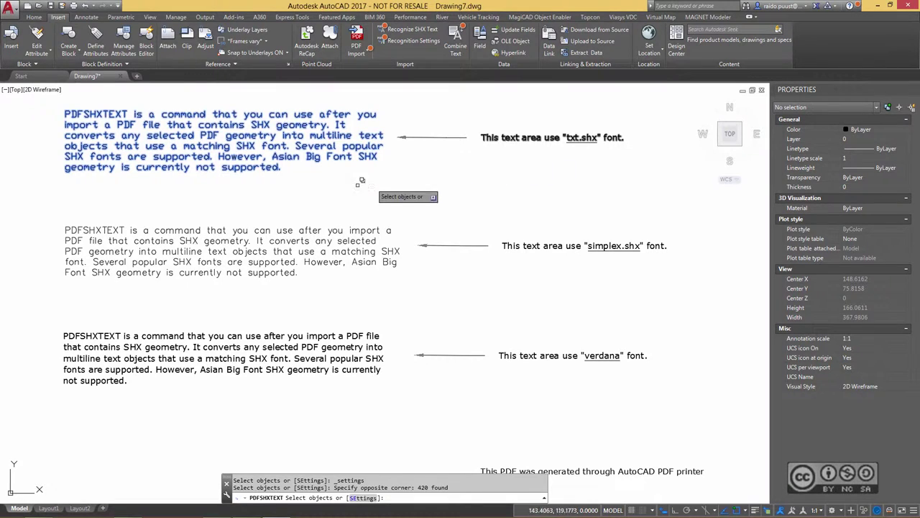
key(Return)
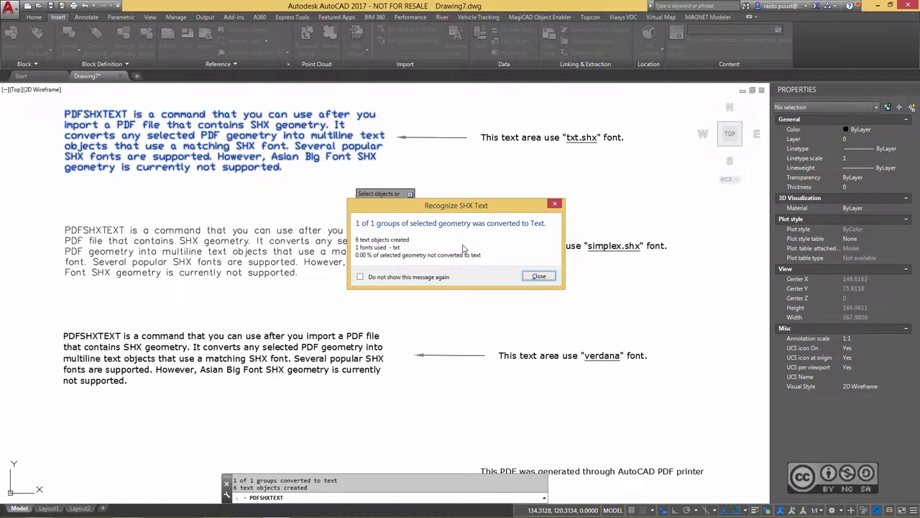
click(539, 277)
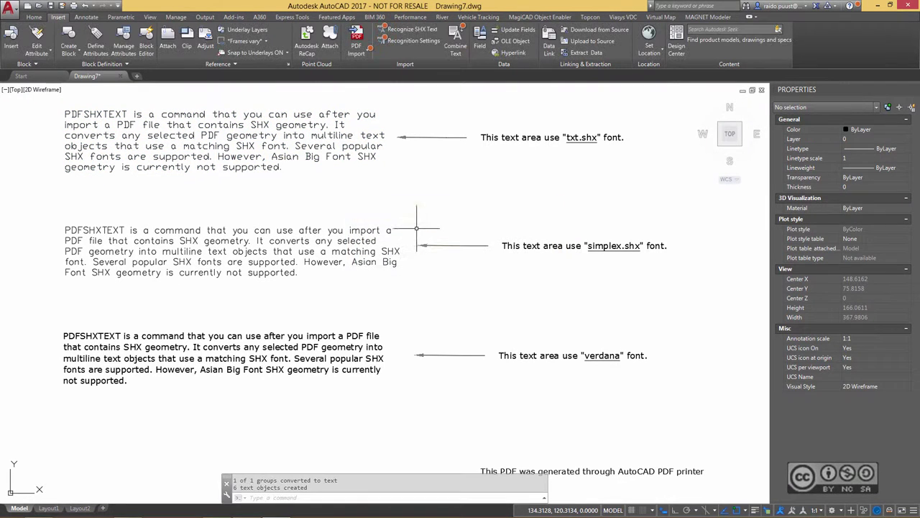
Step: Combine all recognized lines of the txt.shx paragraph into a single multiline text object and clear the selection
click(270, 115)
click(273, 125)
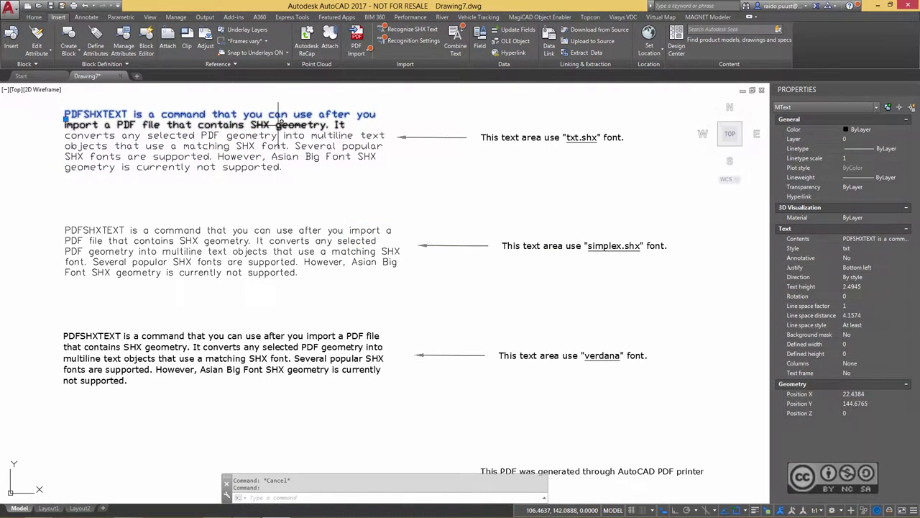
click(274, 135)
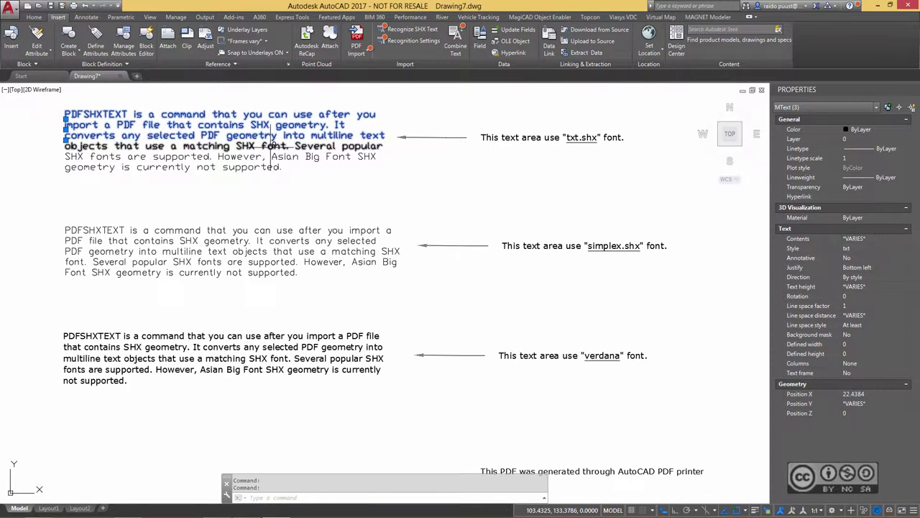
click(273, 146)
click(273, 156)
click(275, 167)
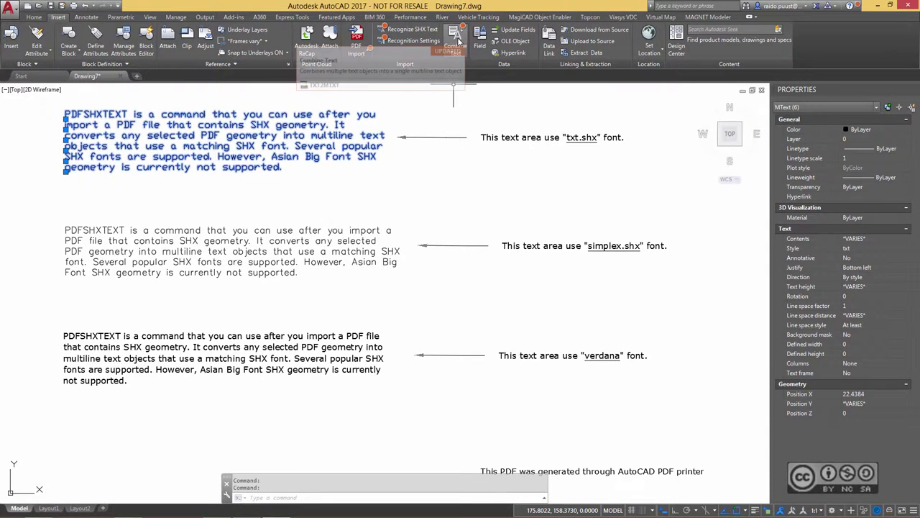
click(457, 41)
click(319, 199)
key(Escape)
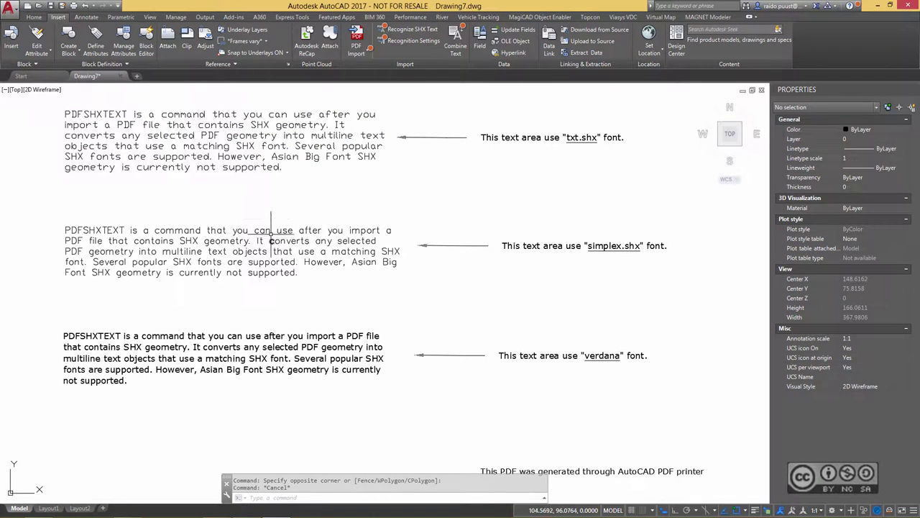
Step: Try to convert the geometry of the whole simplex.shx paragraph to text with SHX recognition and dismiss the report
click(414, 32)
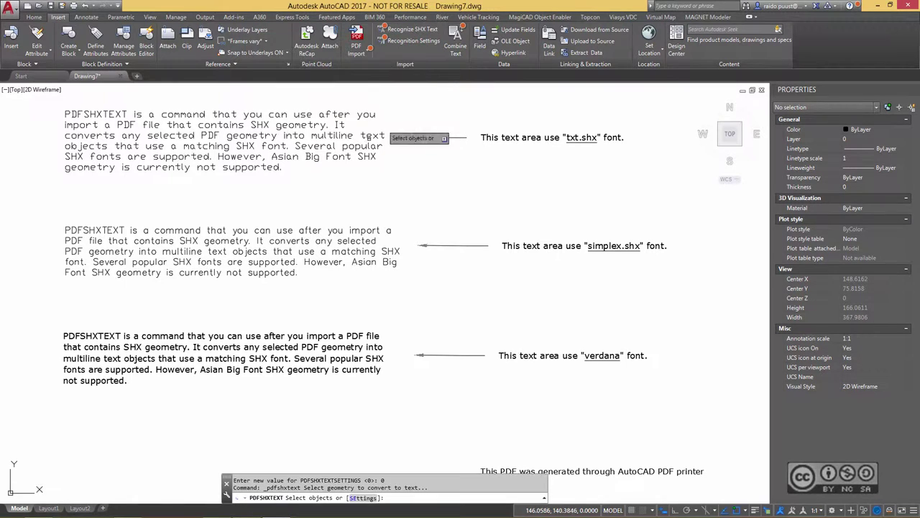
click(48, 208)
click(430, 312)
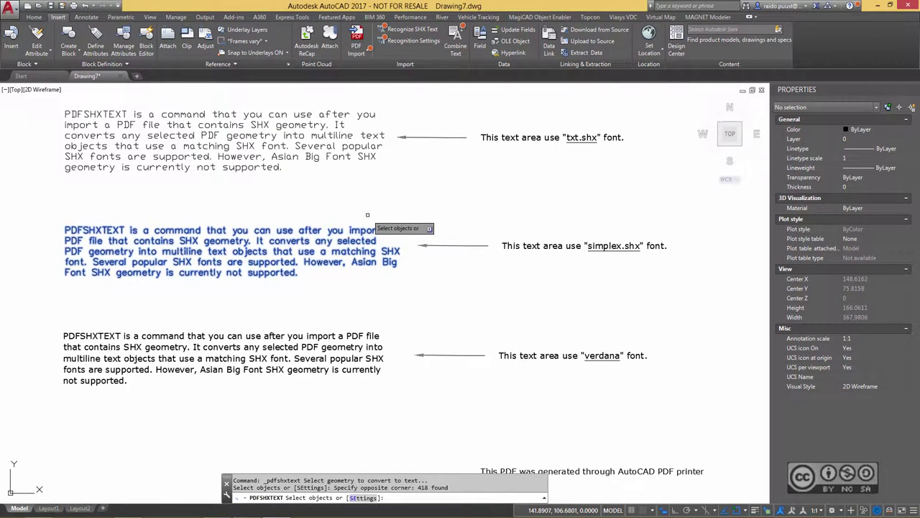
key(Return)
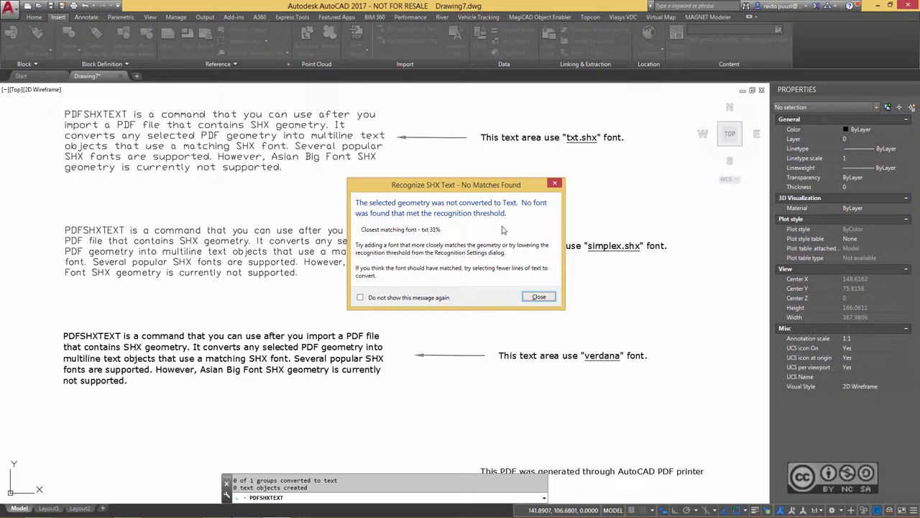
click(539, 297)
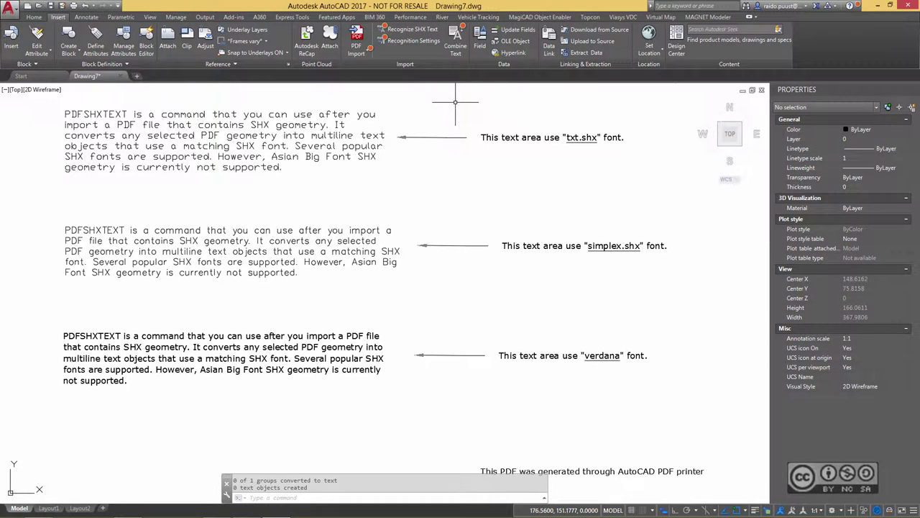
Step: Enable the simplex SHX font for comparison in the PDF text recognition settings, alongside txt
click(416, 41)
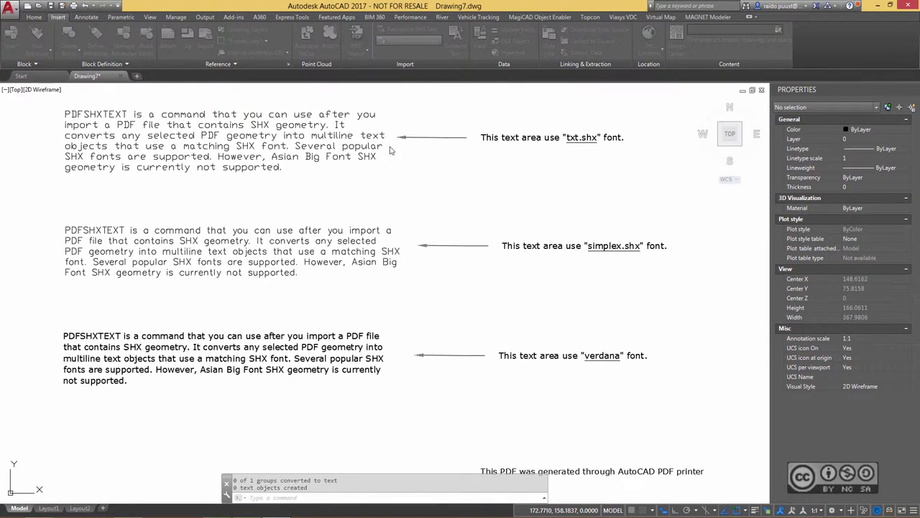
click(132, 136)
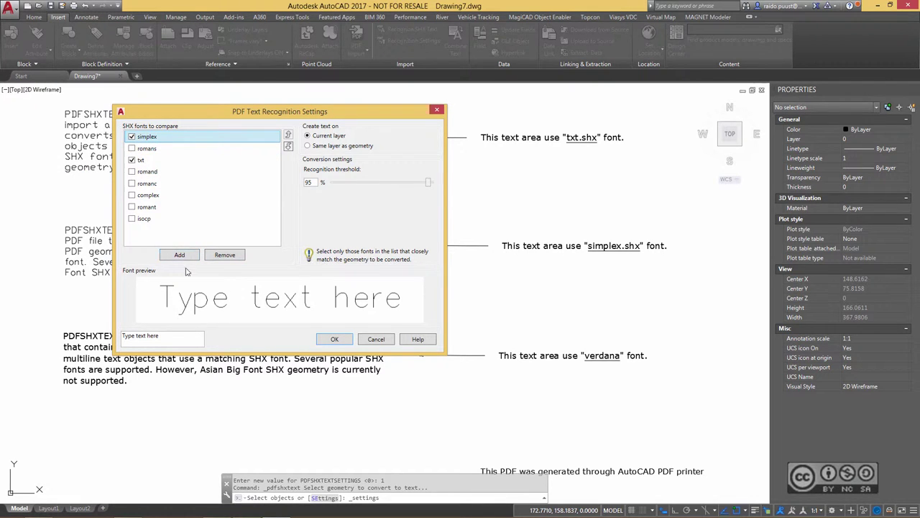
click(337, 341)
Step: Convert all geometry of the simplex.shx paragraph to text with SHX recognition and close the conversion report
click(48, 209)
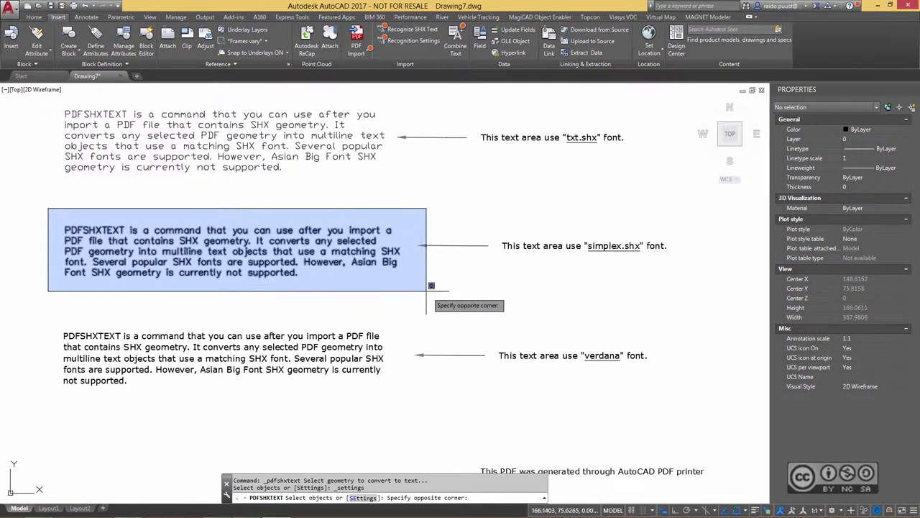
click(416, 312)
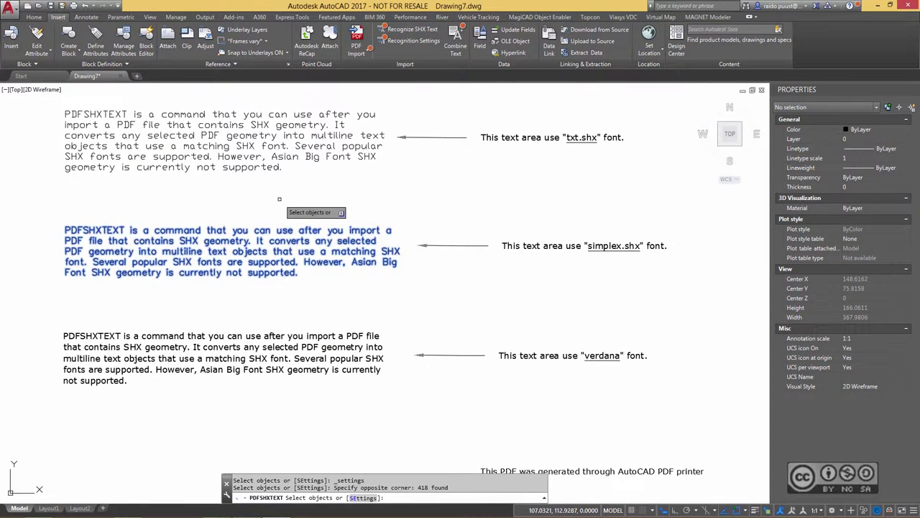
key(Return)
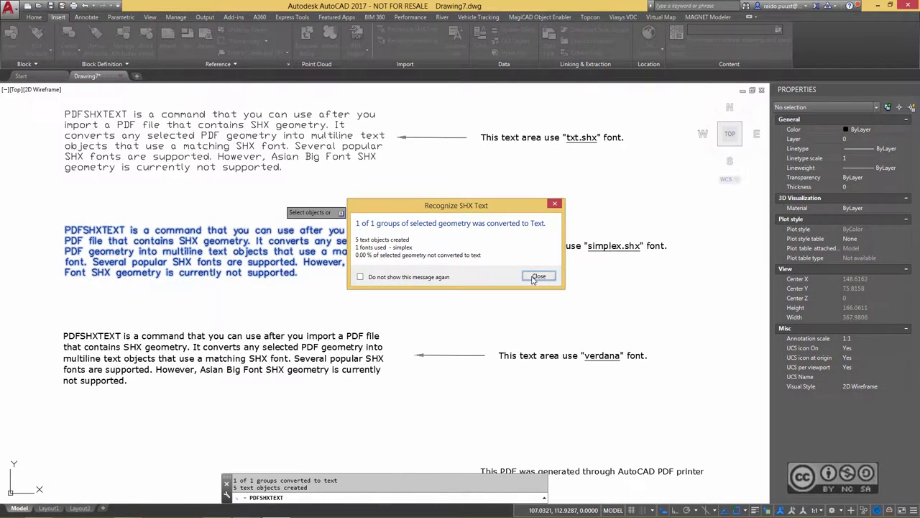
click(538, 276)
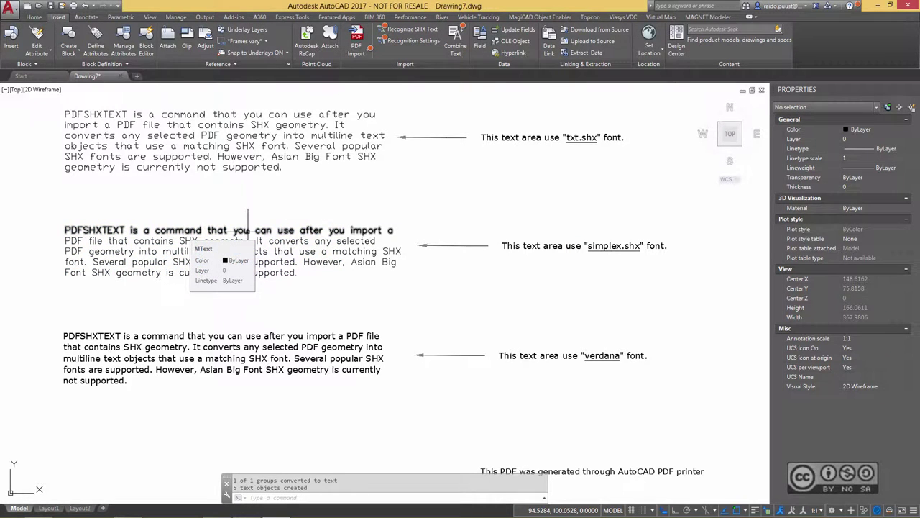
Step: Select all recognized text lines of the simplex.shx paragraph and combine them into one multiline text object
click(245, 241)
click(243, 264)
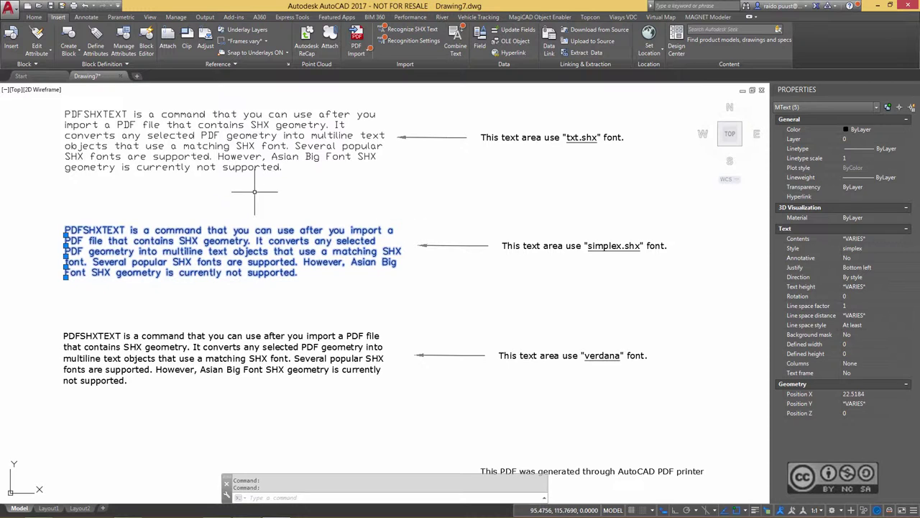
click(456, 41)
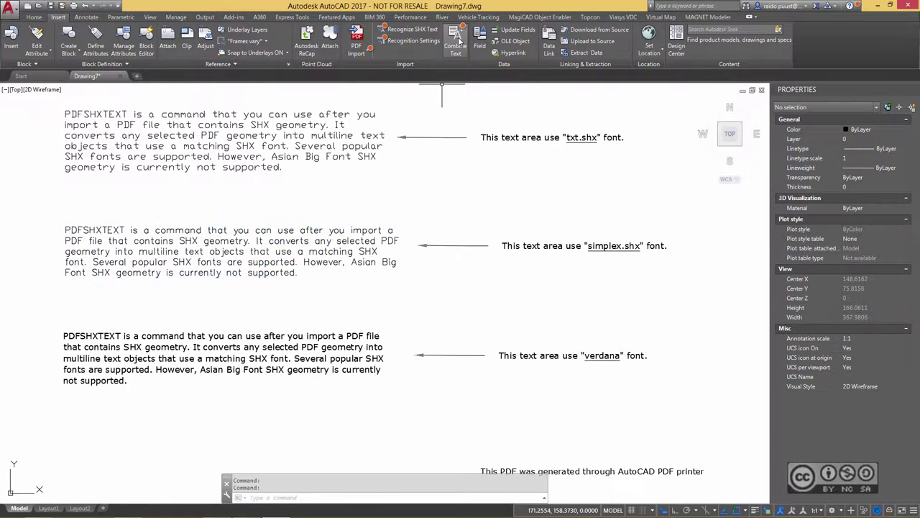